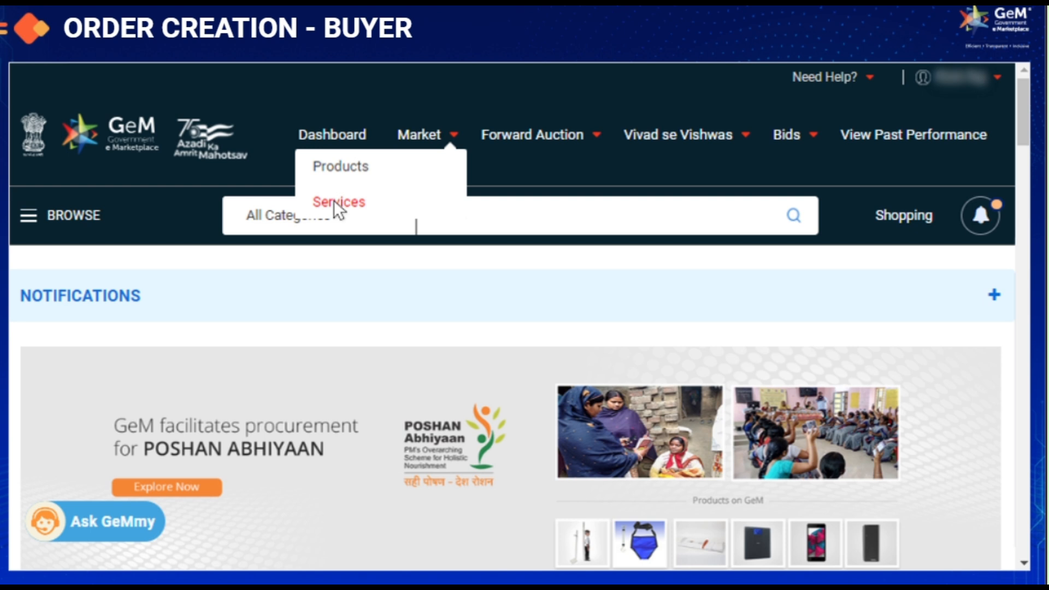
Find the Fresh Cut Floral Bouquet Service by searching the services for "Flor" and create an order for it
click(334, 201)
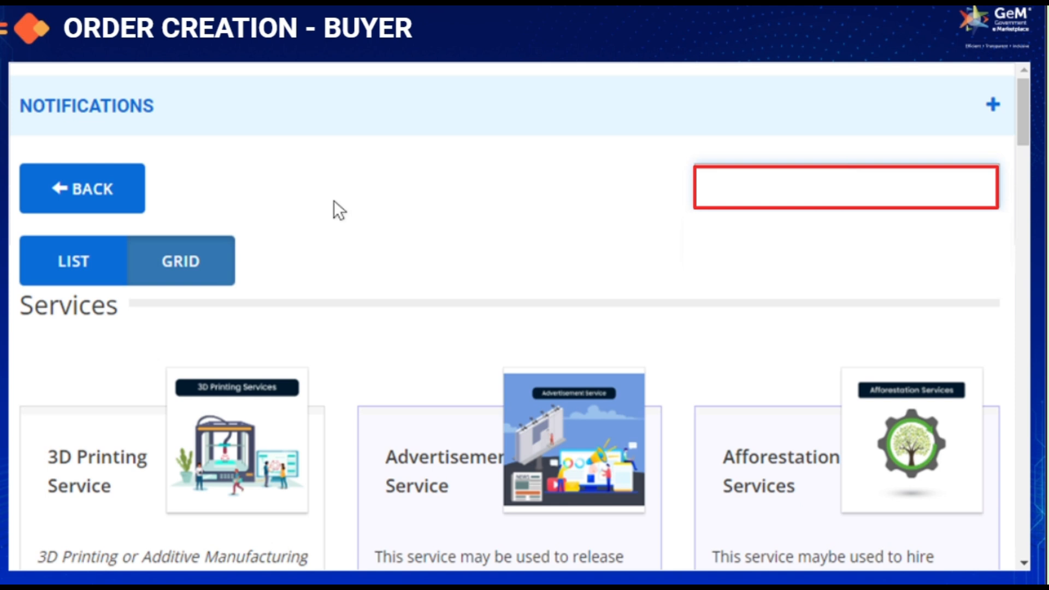
click(703, 185)
text(Flor)
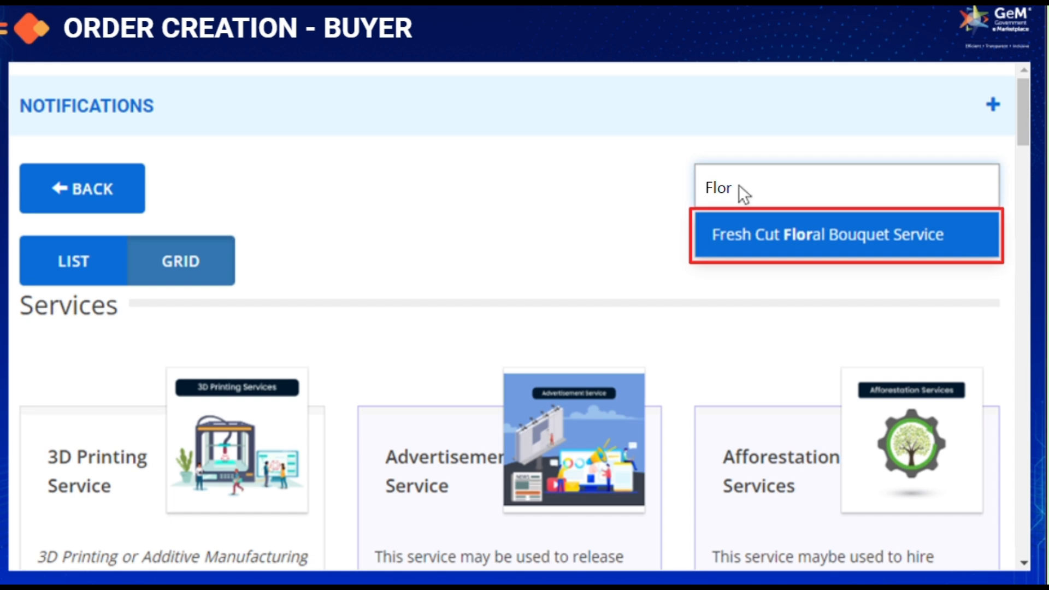
click(815, 235)
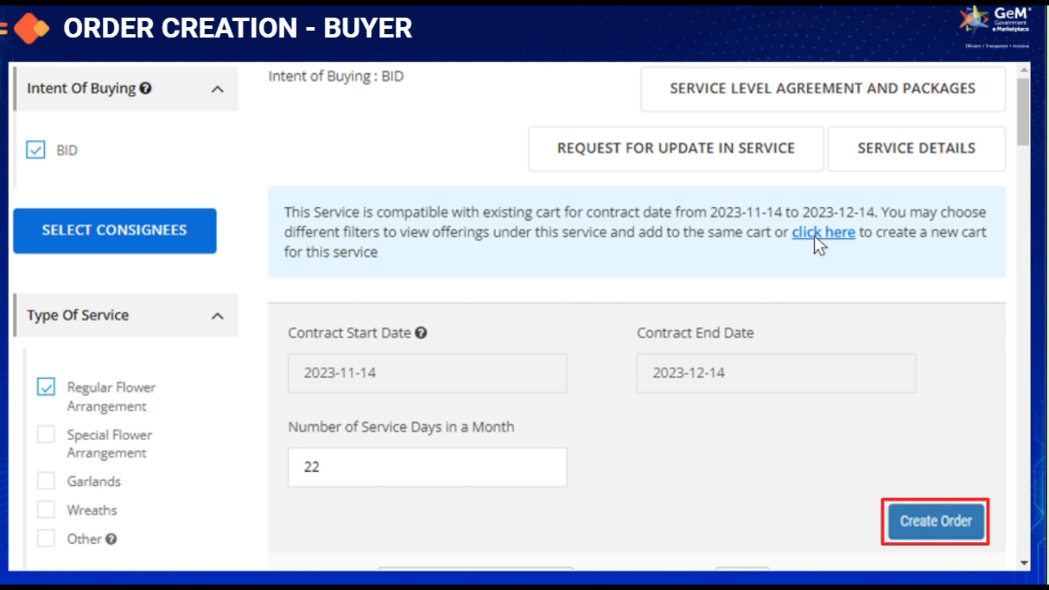
click(928, 519)
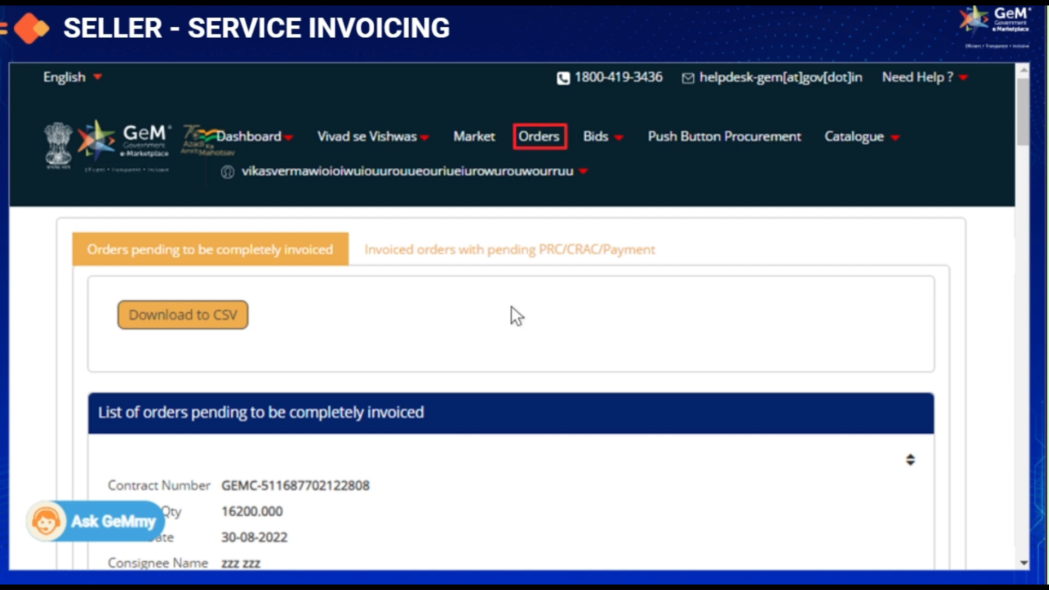
Start an invoice for the Florist Final service order with Pdf.pdf as invoice document and Pdff.pdf as supporting document
click(537, 135)
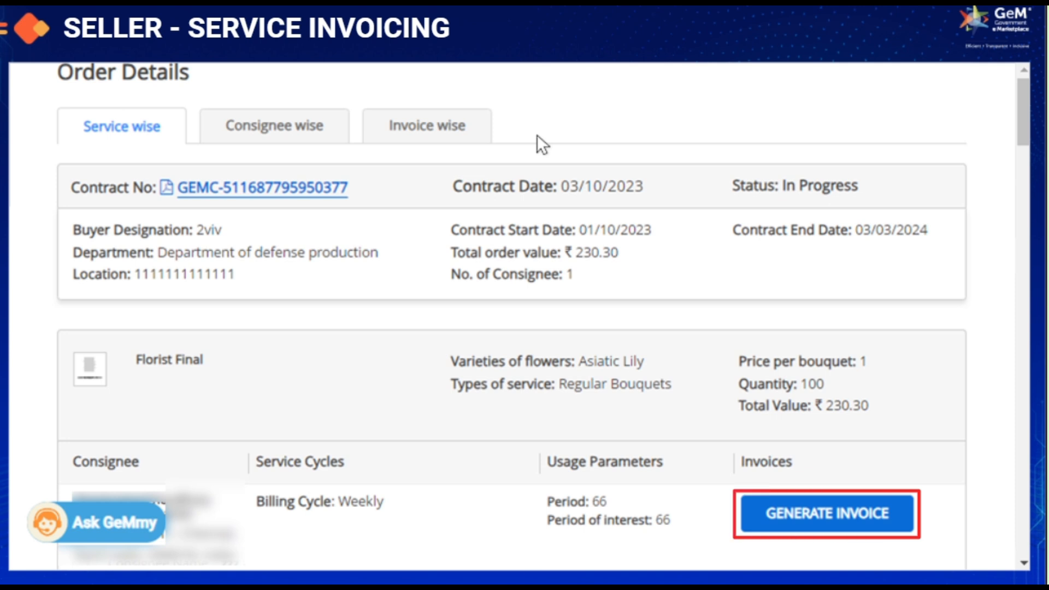
click(819, 510)
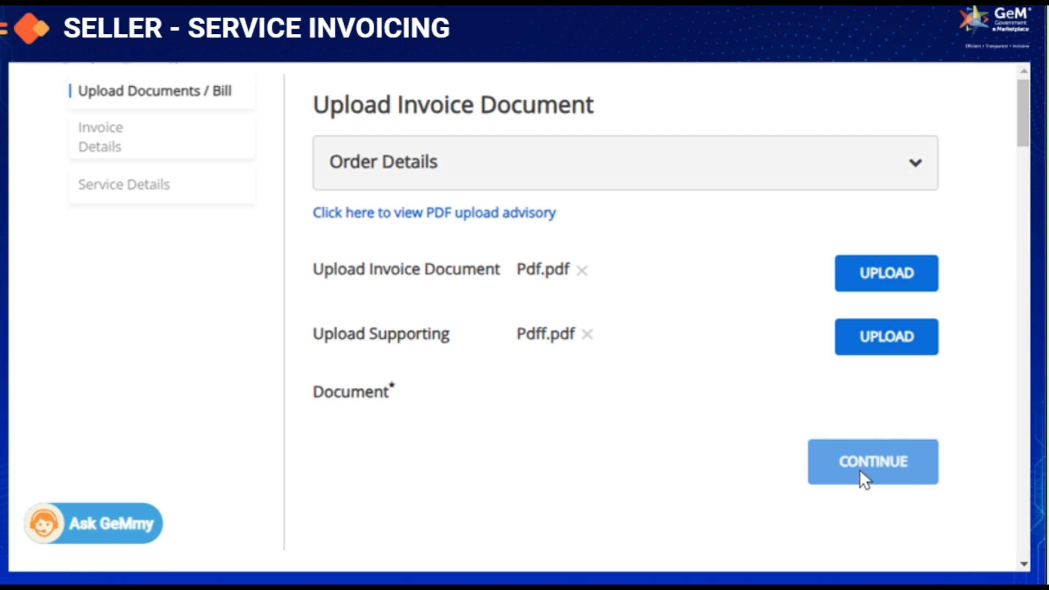
click(871, 458)
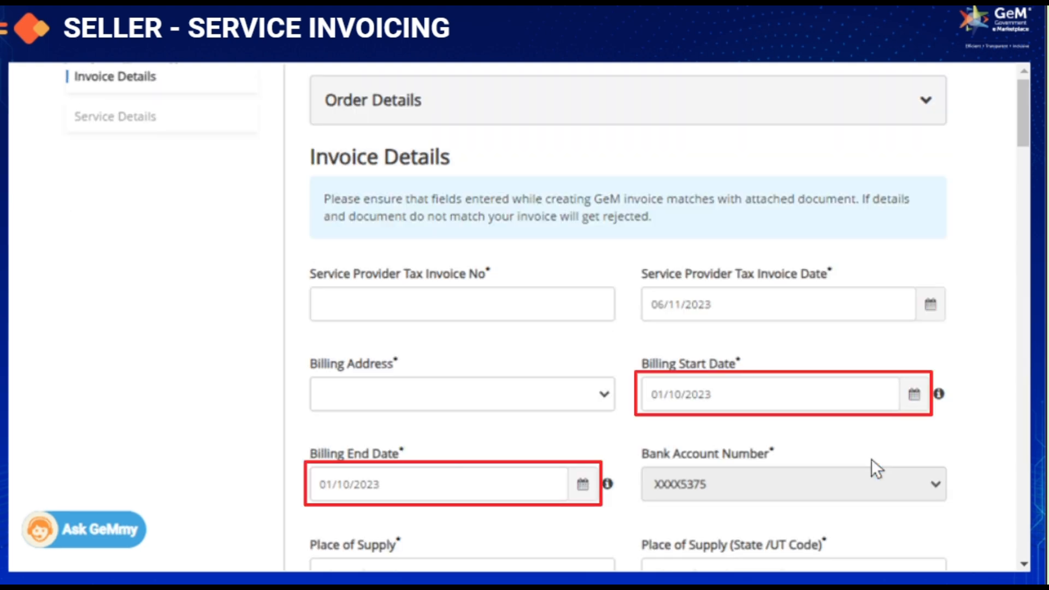
Proceed through the invoice and service details to the invoice preview and create the invoice with the declaration accepted
scroll(871, 457, down, 4)
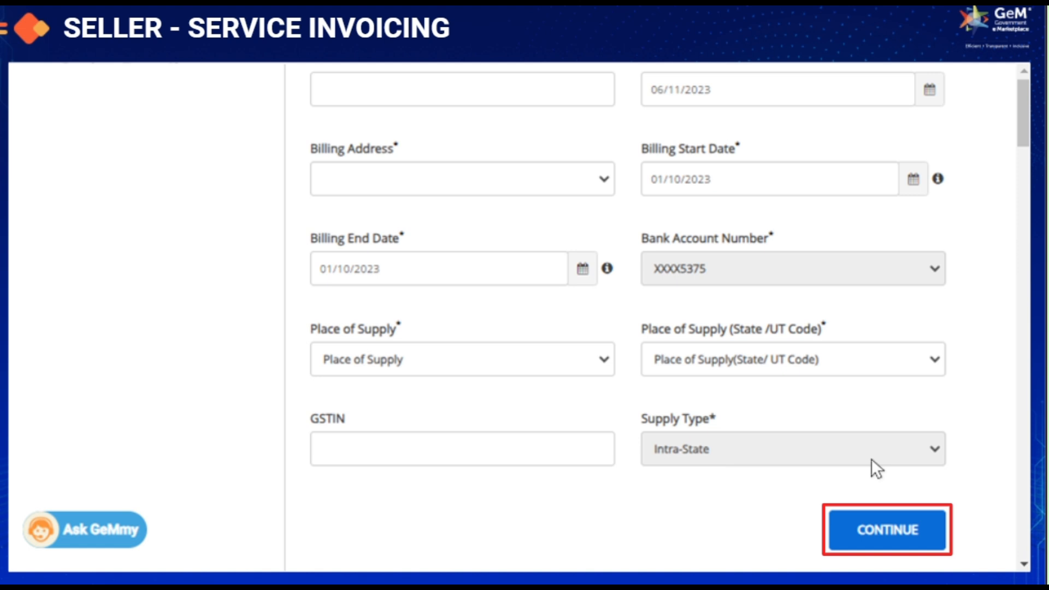
click(882, 528)
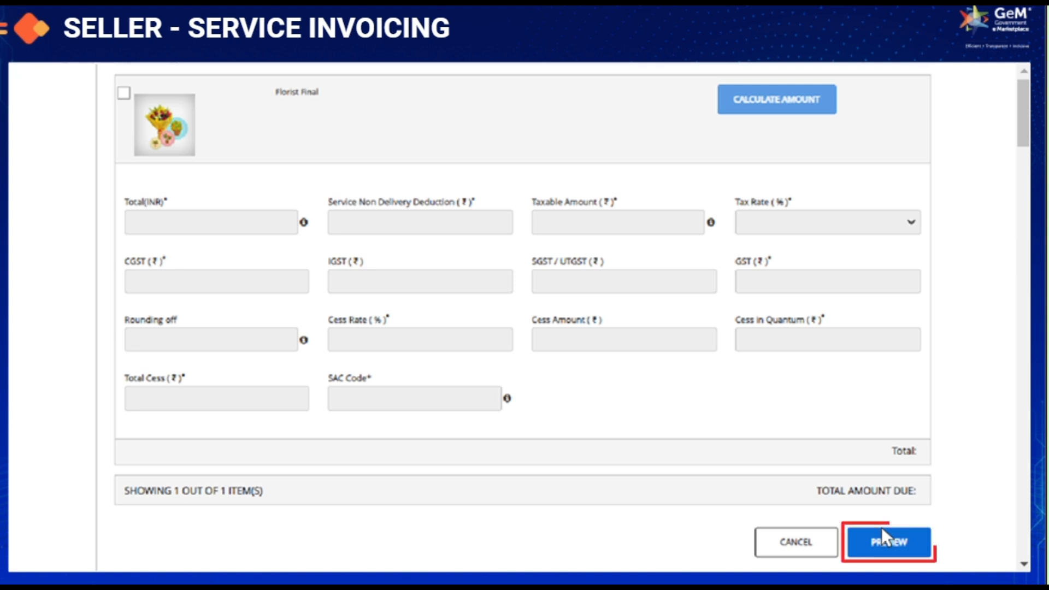
click(886, 537)
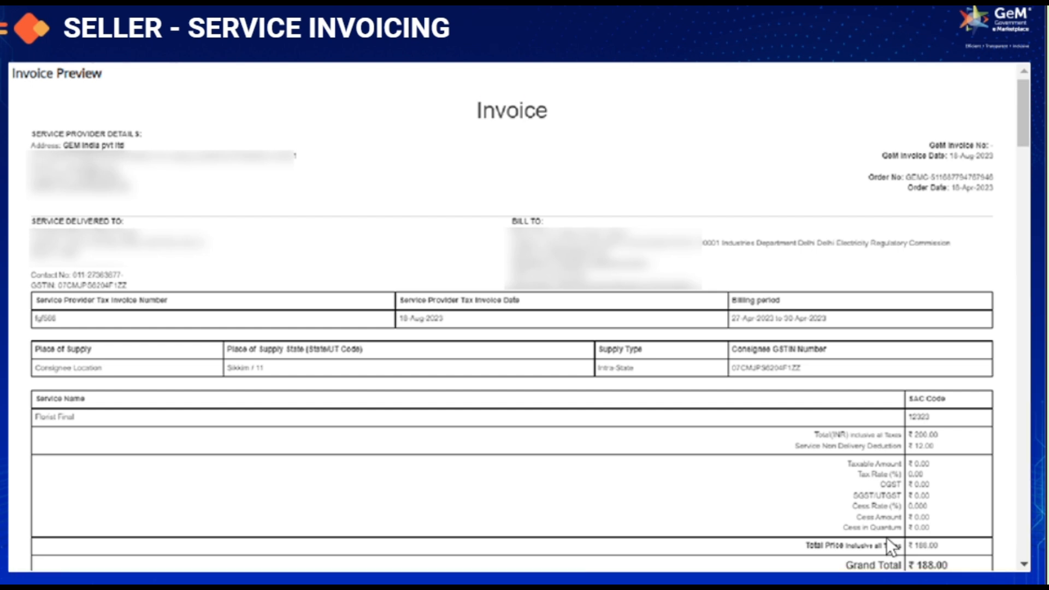
scroll(886, 537, down, 3)
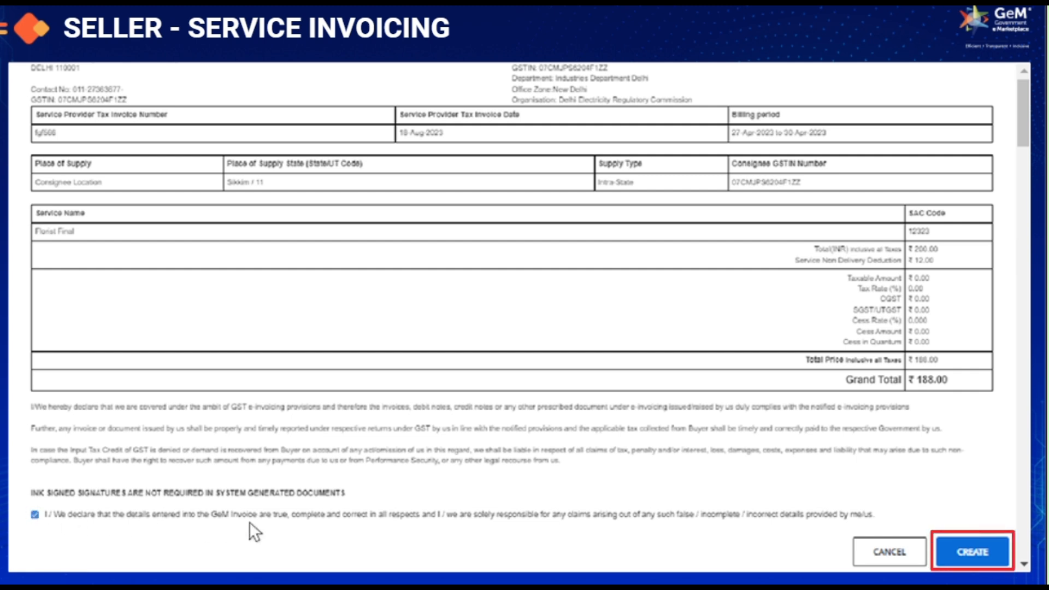
click(972, 551)
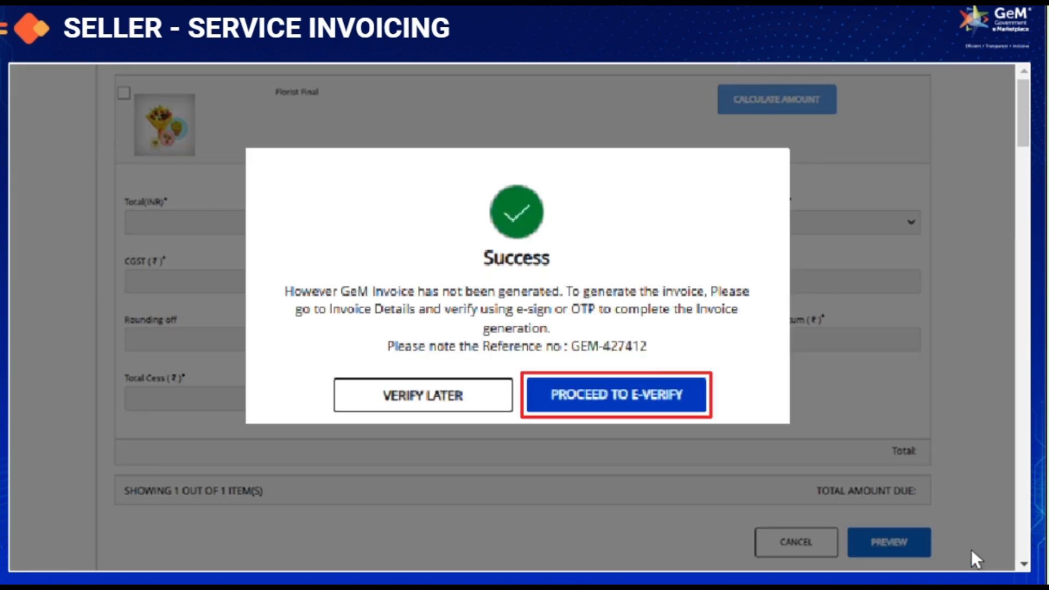
E-verify the created invoice through OTP Verification by entering the one-time code
click(610, 394)
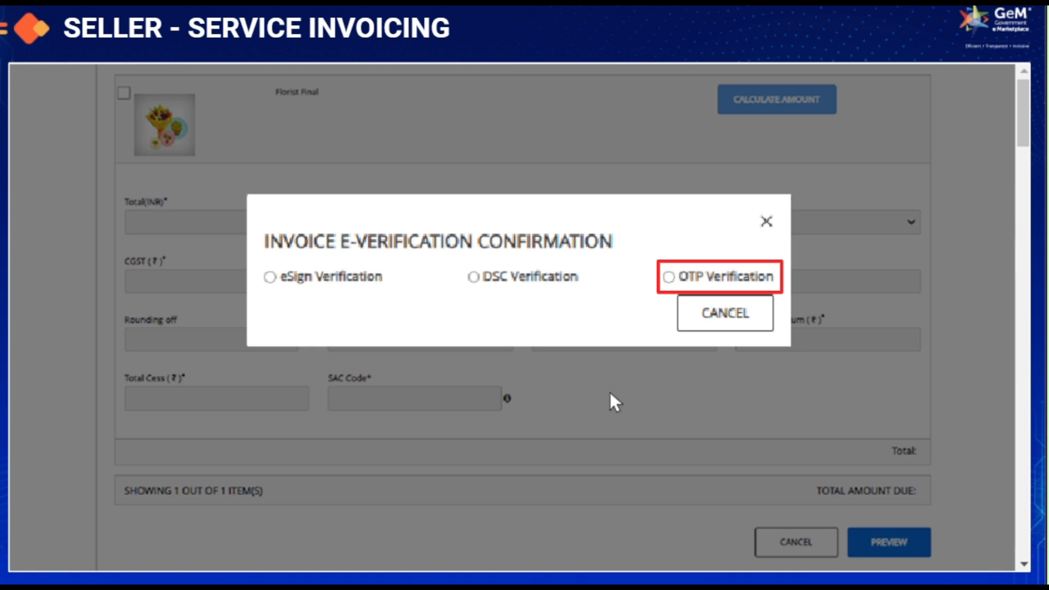
click(668, 276)
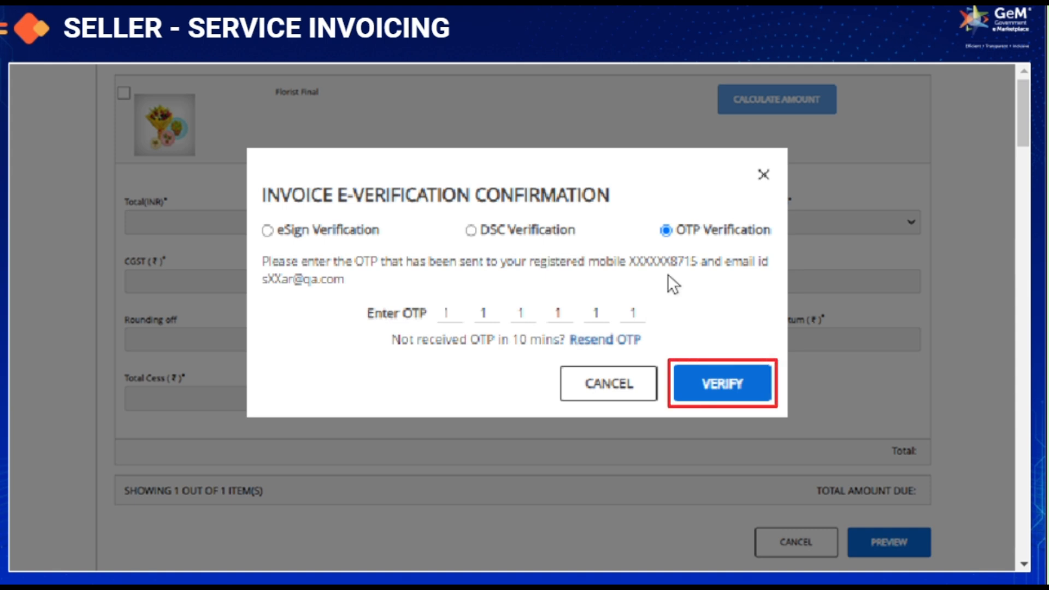
click(717, 382)
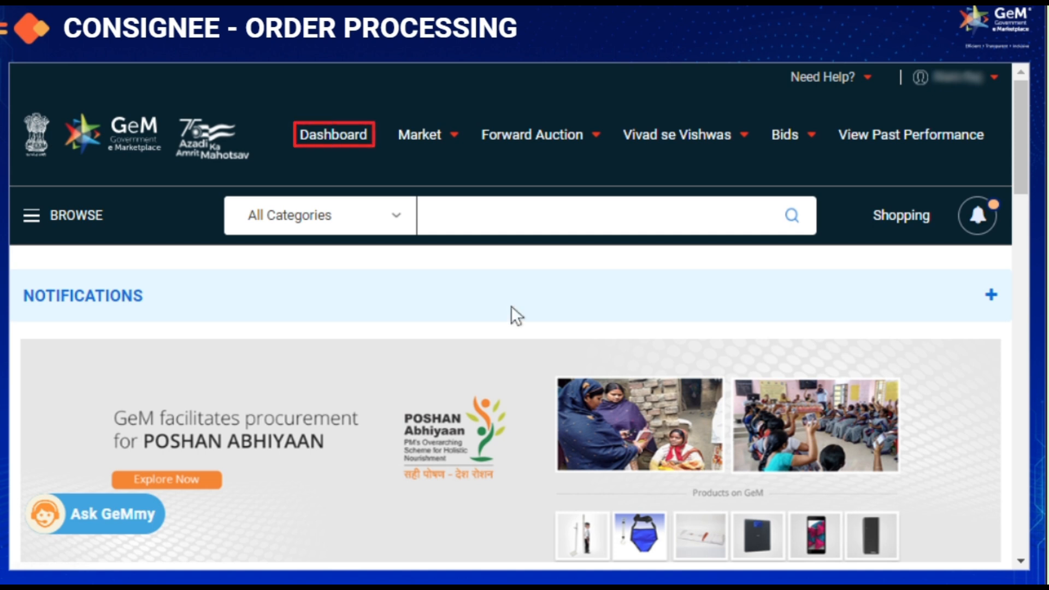
As consignee, process the Florist Final service order's dispatched invoice and submit its Service Delivery Acceptance
click(328, 133)
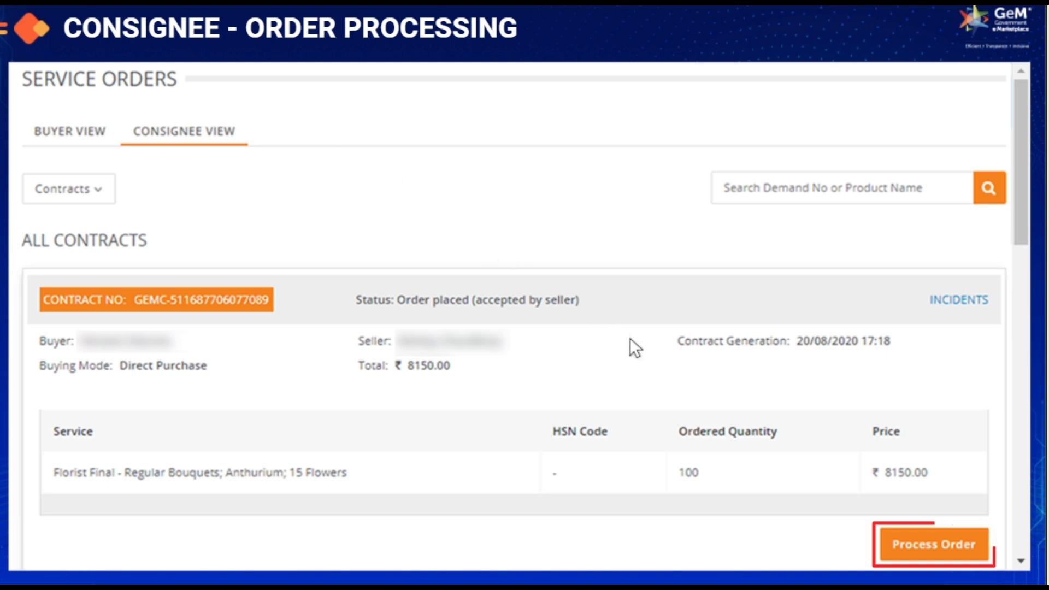
click(932, 545)
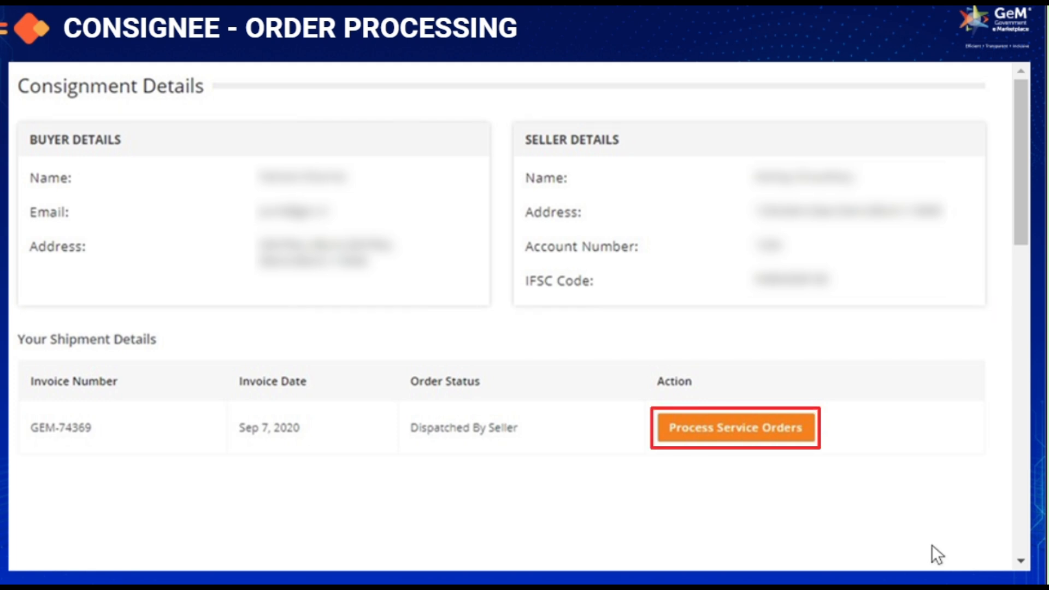
click(728, 428)
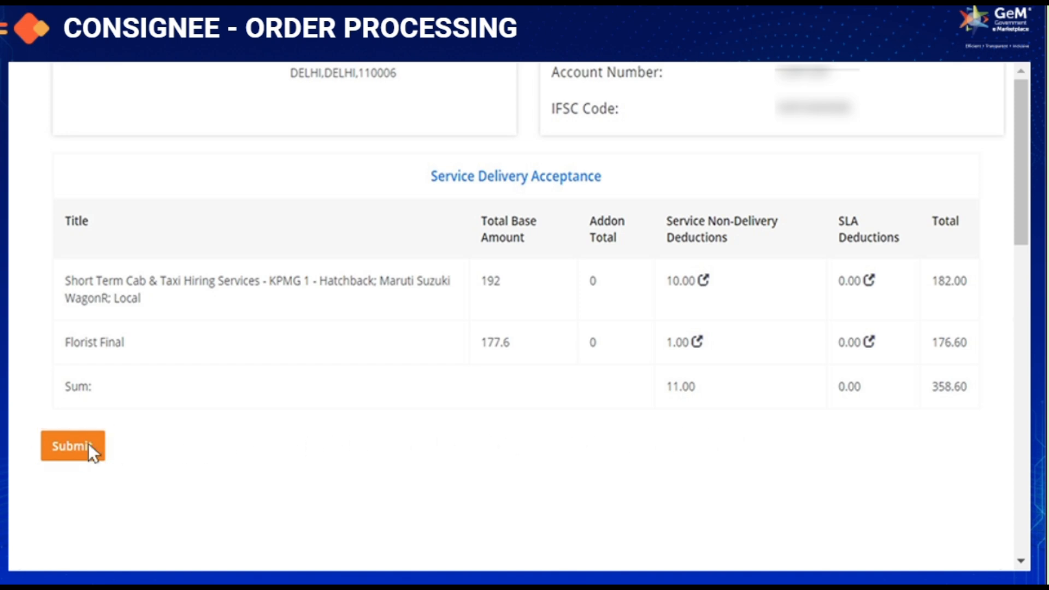
click(72, 446)
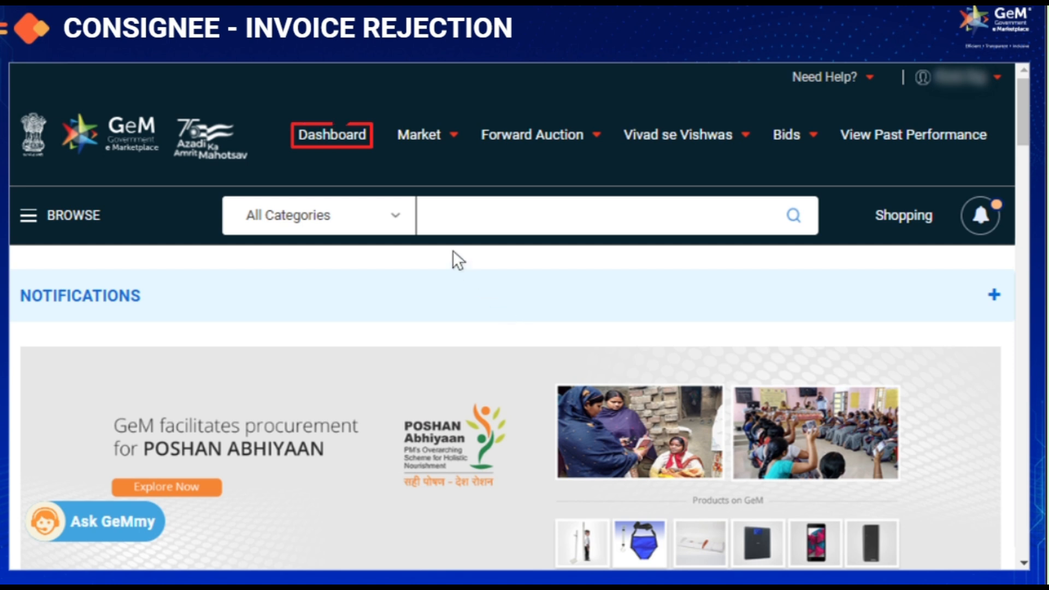
As consignee, reject the dispatched invoice of the Florist Final service contract with the reason "Service not rendered"
click(327, 131)
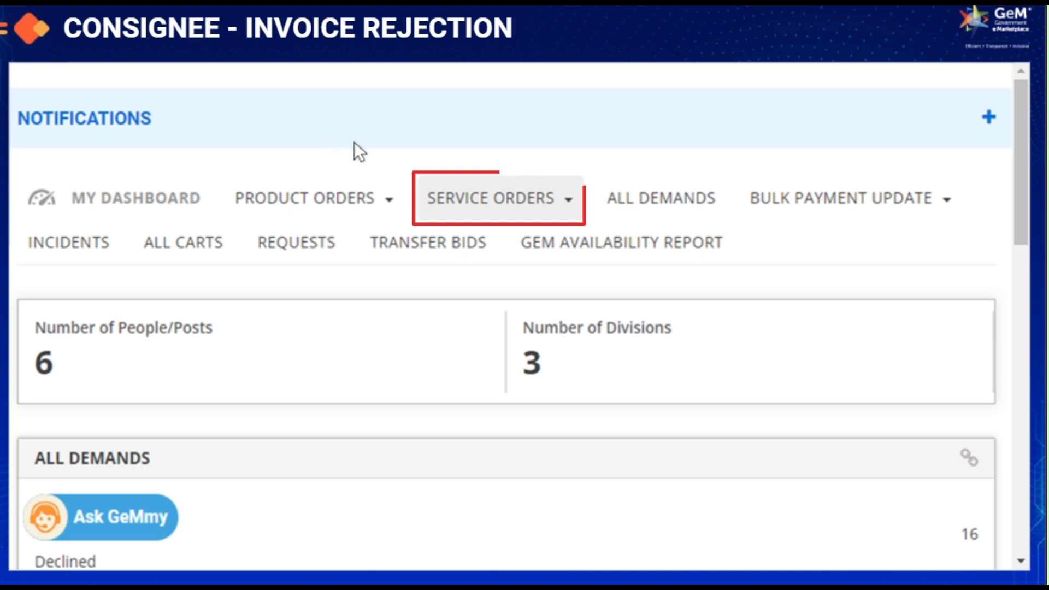
click(484, 196)
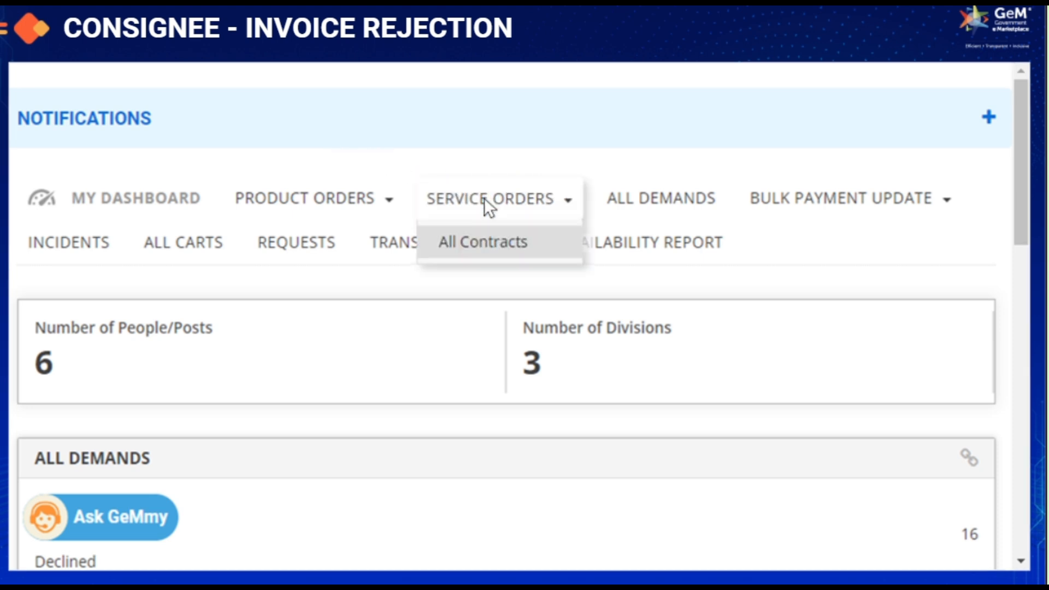
click(482, 242)
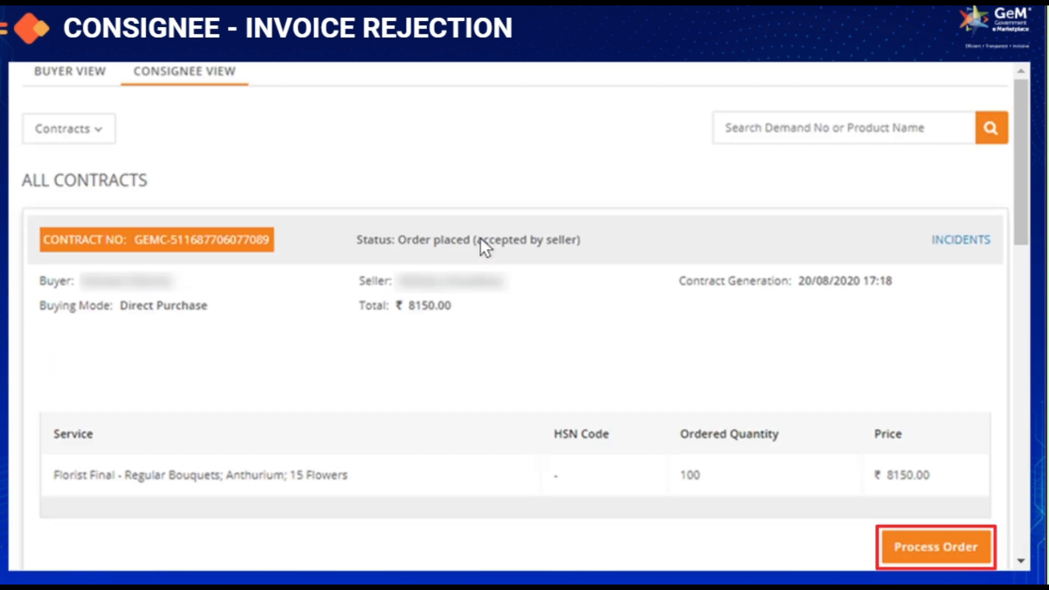
click(936, 547)
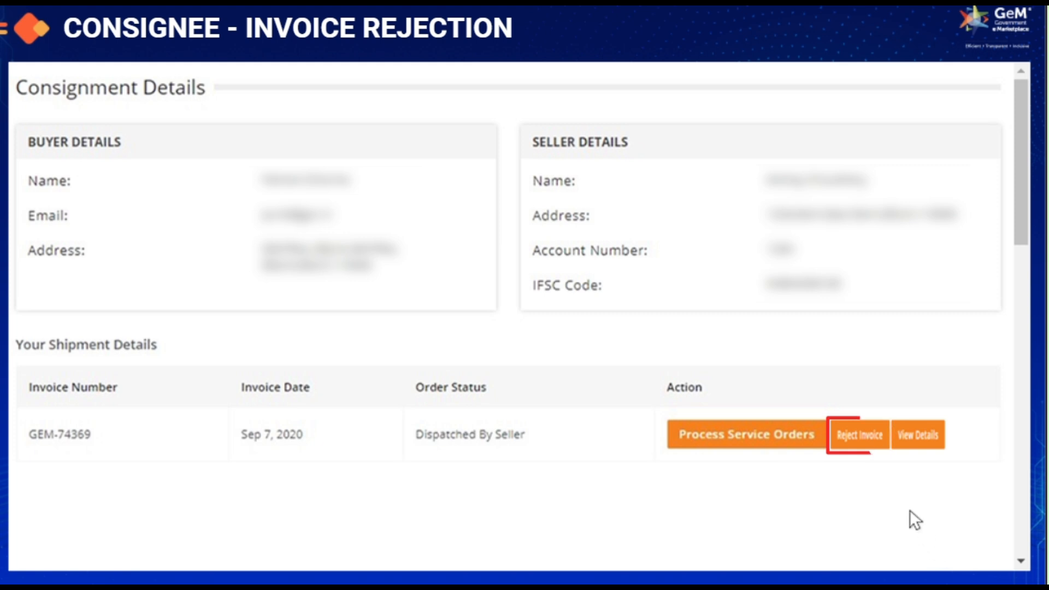
click(857, 435)
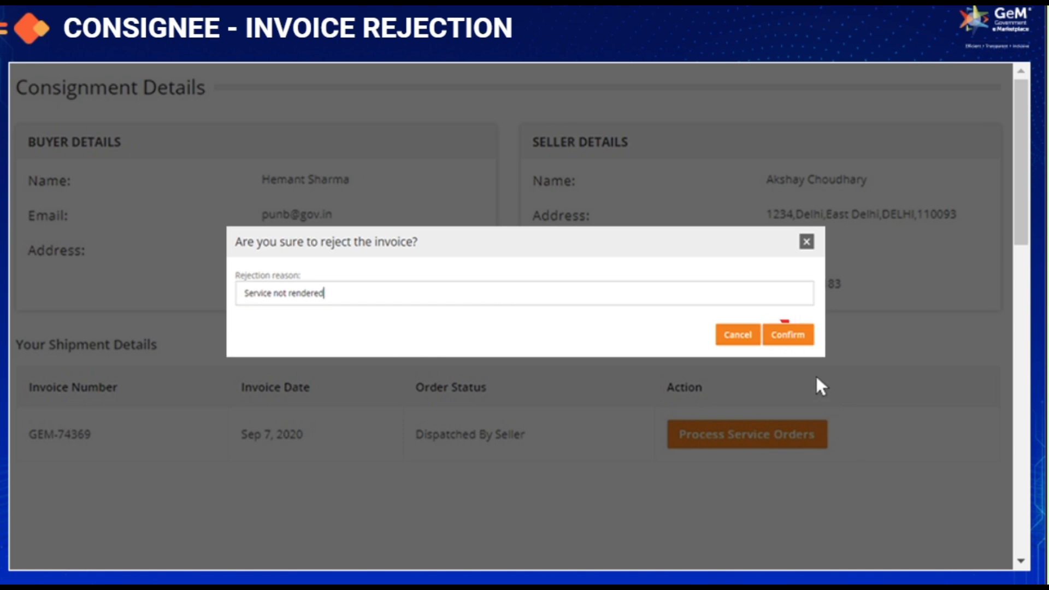
click(787, 334)
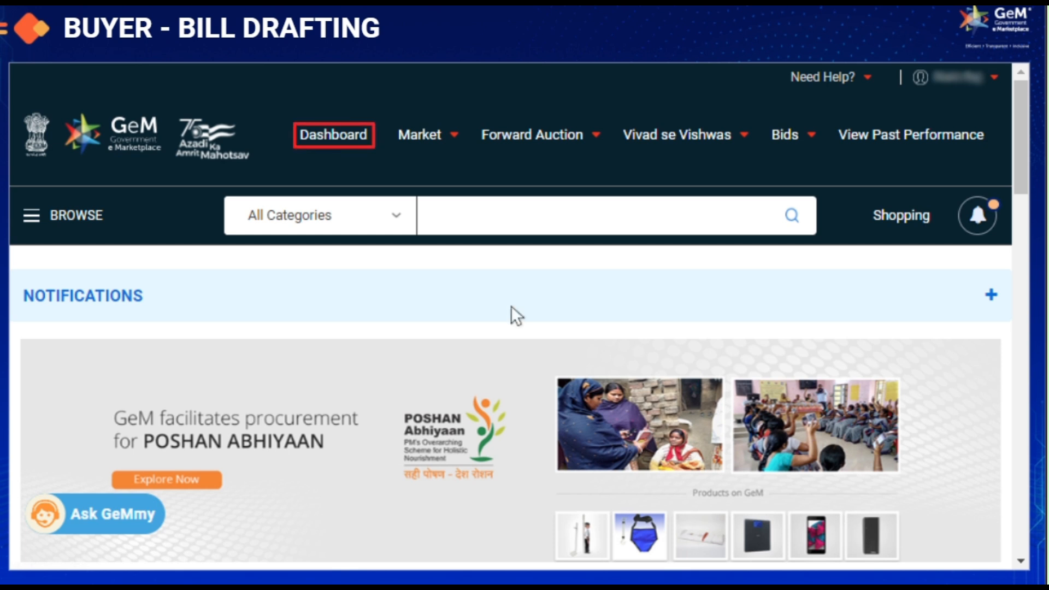
As buyer, open the Process Bills list and start processing the pending PFMS bill with order amount 4500
click(328, 134)
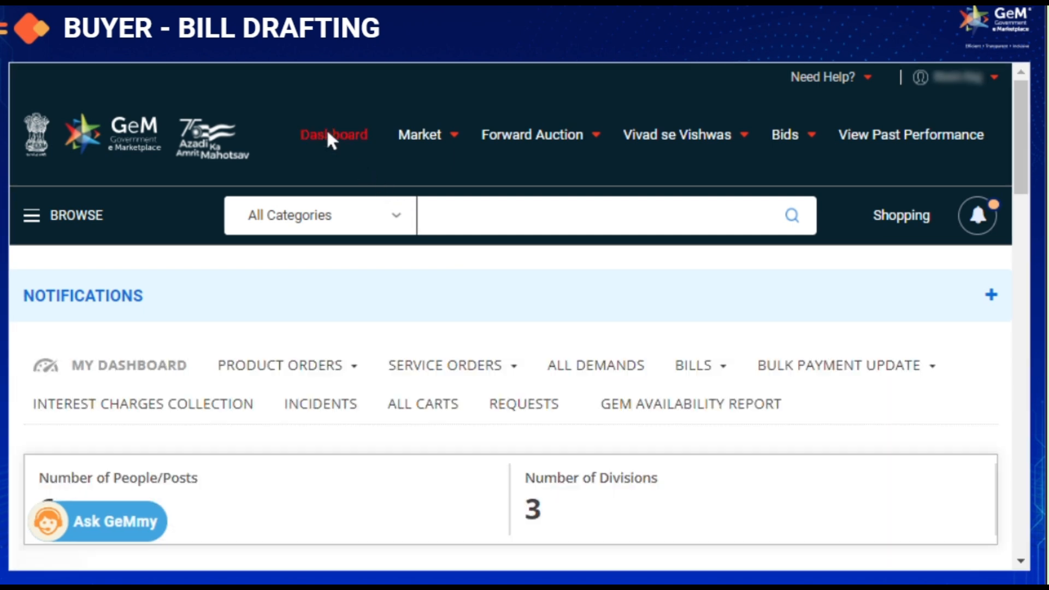
click(693, 363)
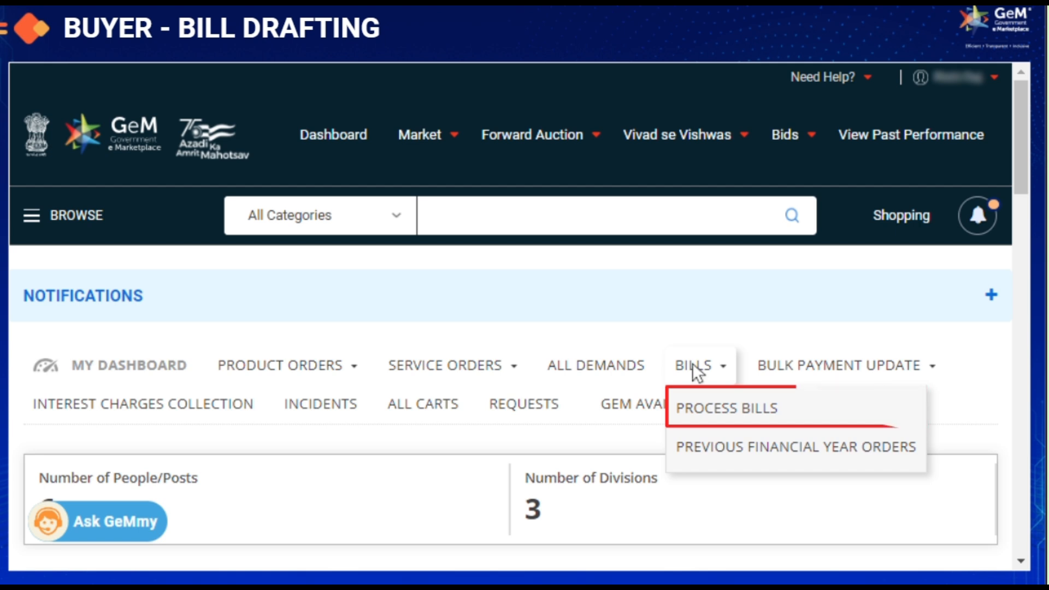
click(714, 405)
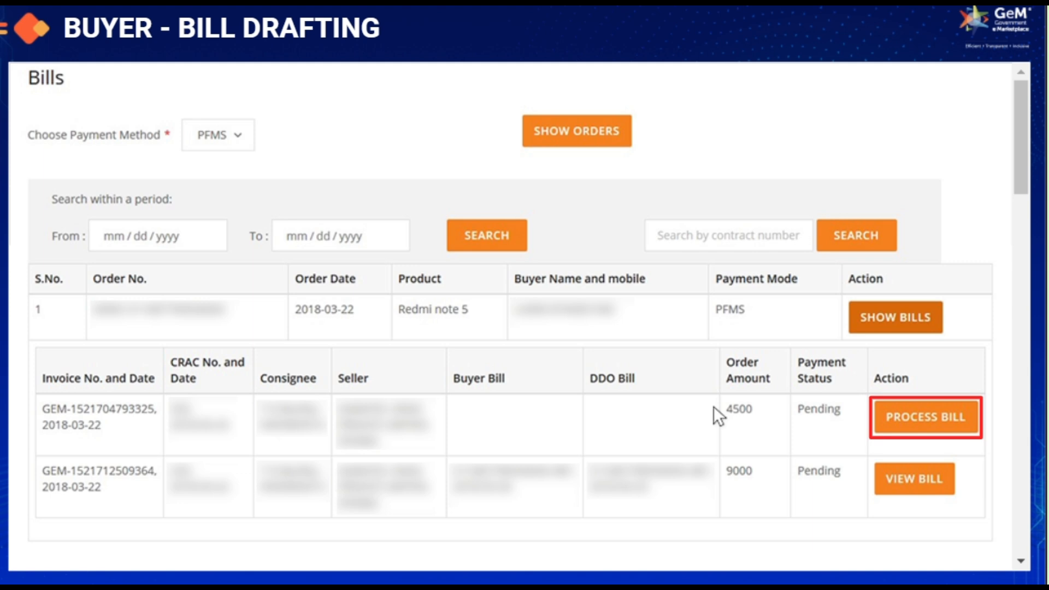
click(927, 414)
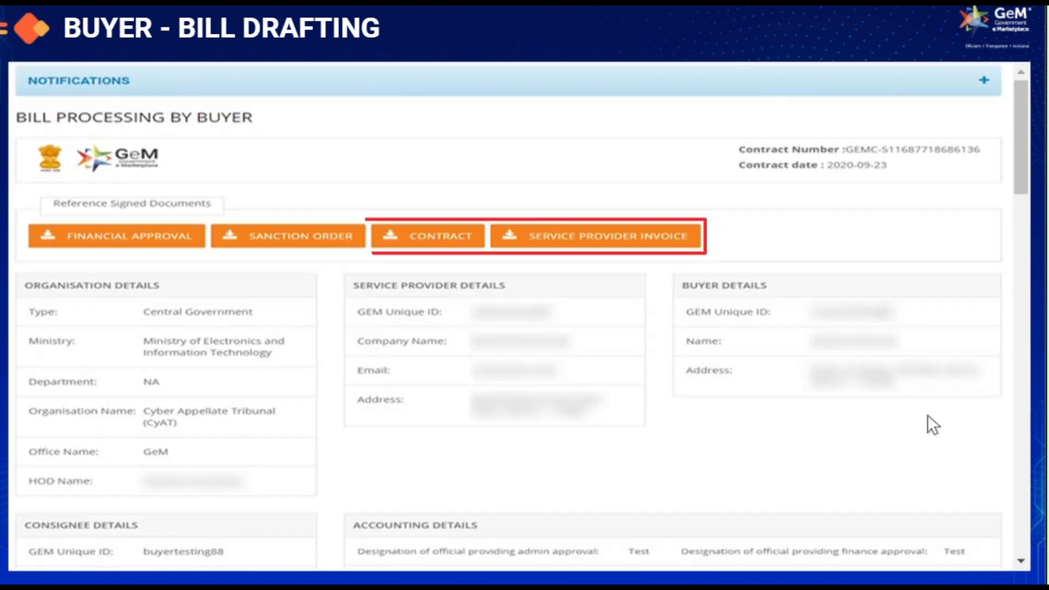
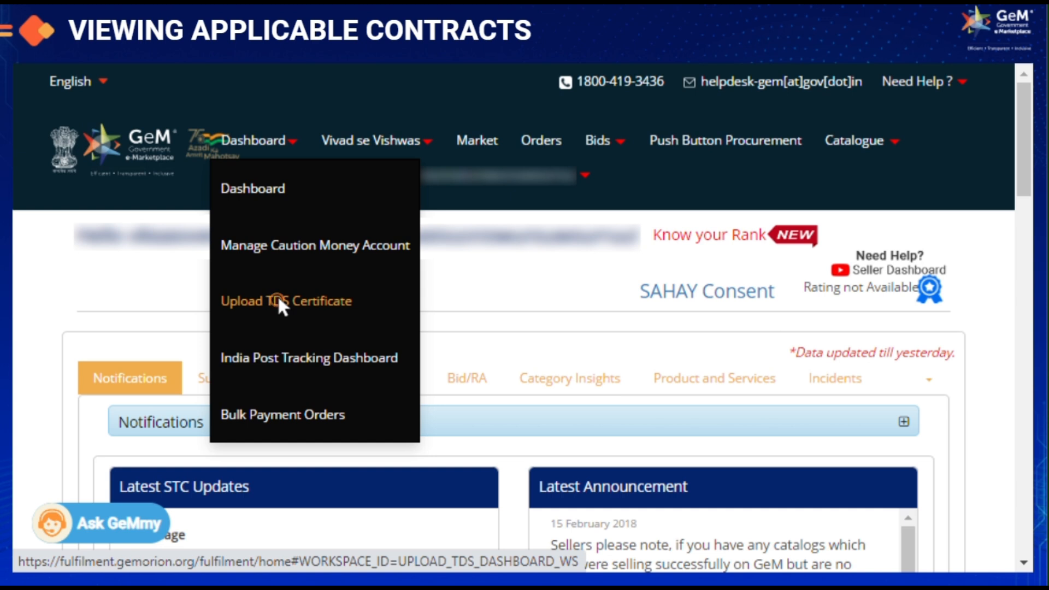
As seller, search the TDS contracts for 2023-2024, July-Sep, and submit a TDS certificate for the contract marked Not uploaded
click(278, 299)
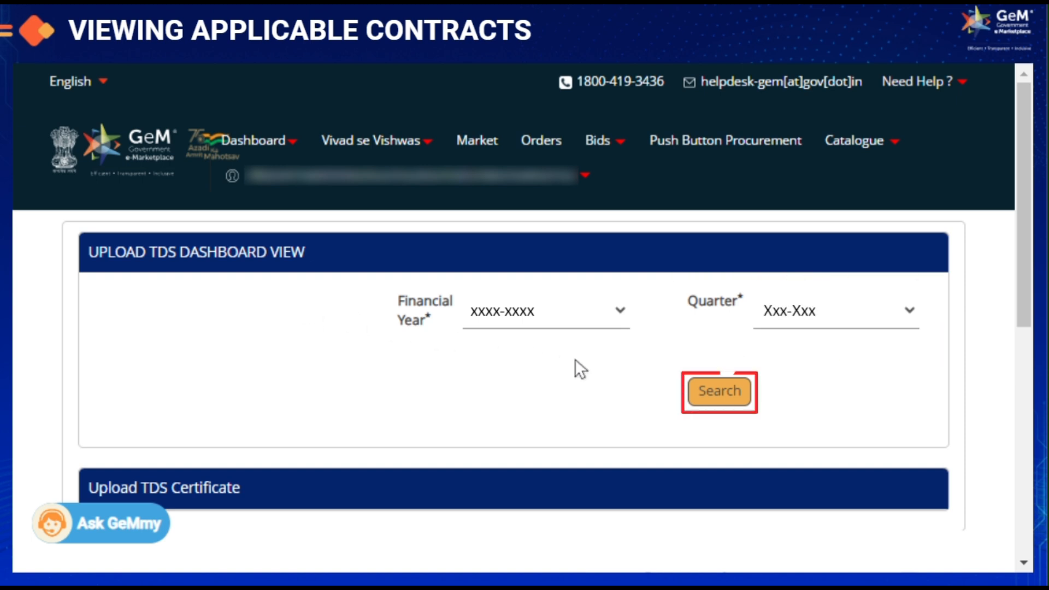
click(719, 389)
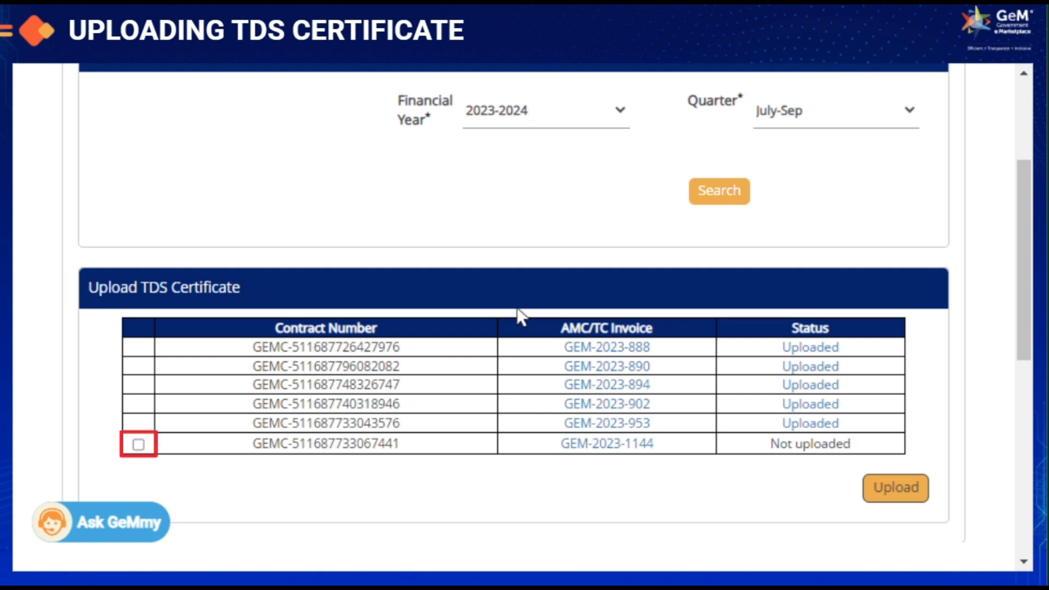
click(138, 444)
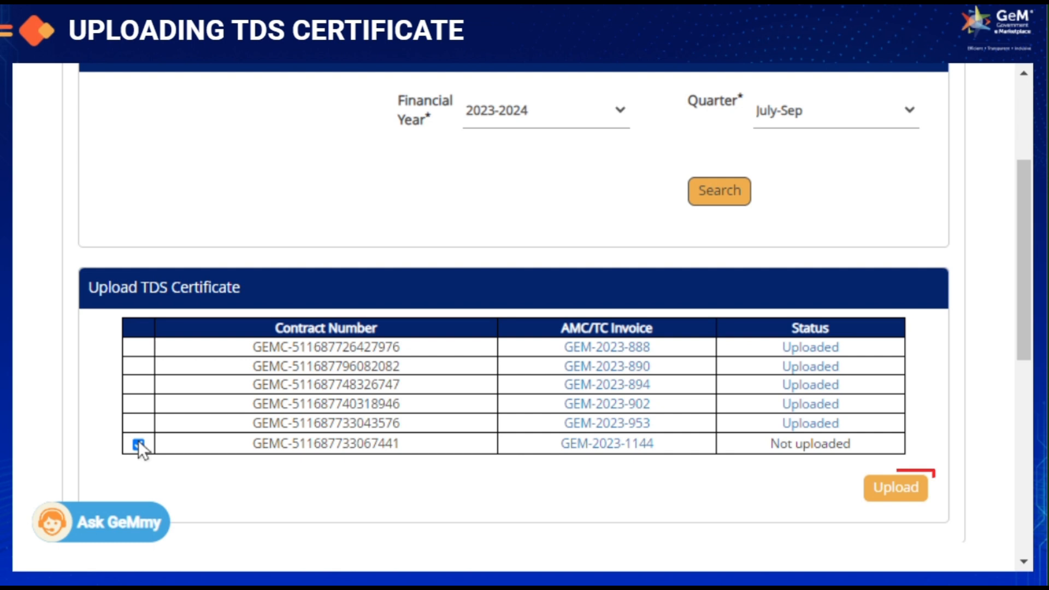
click(898, 487)
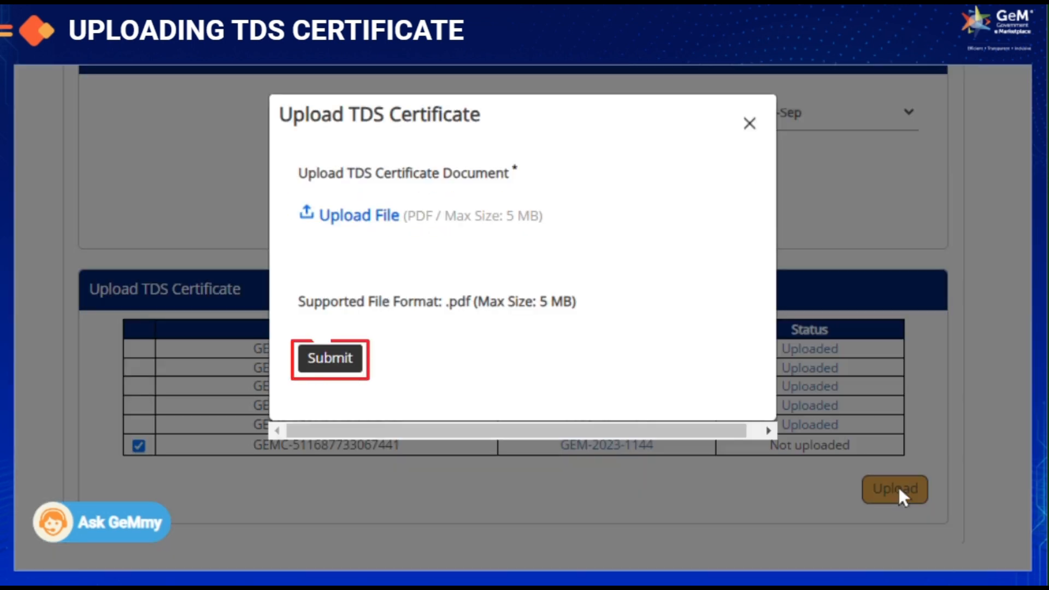
click(333, 355)
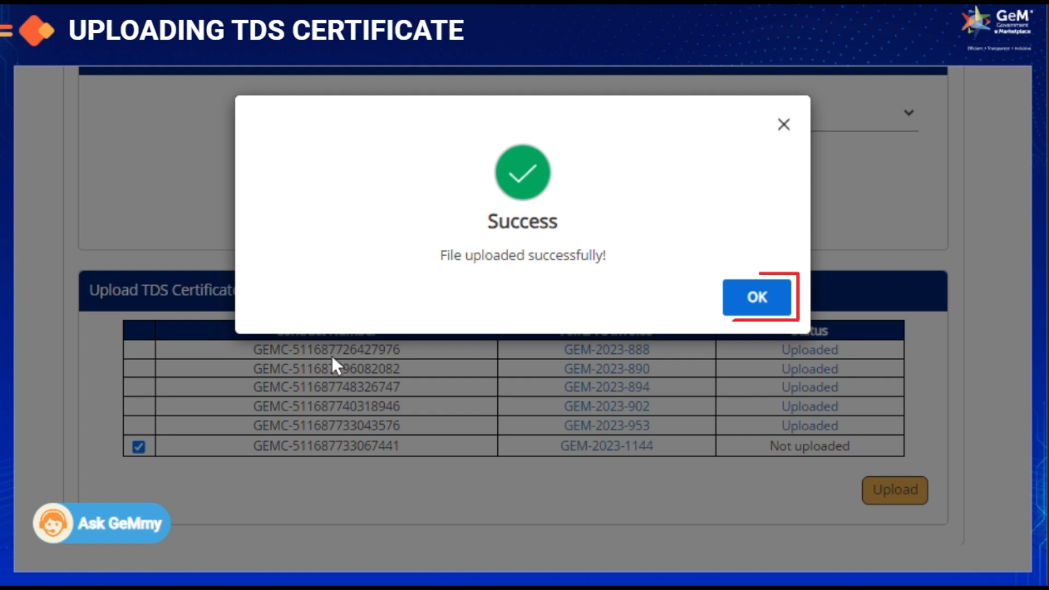
Dismiss the upload confirmation and open the newly uploaded TDS certificate of the last contract in the list
click(759, 294)
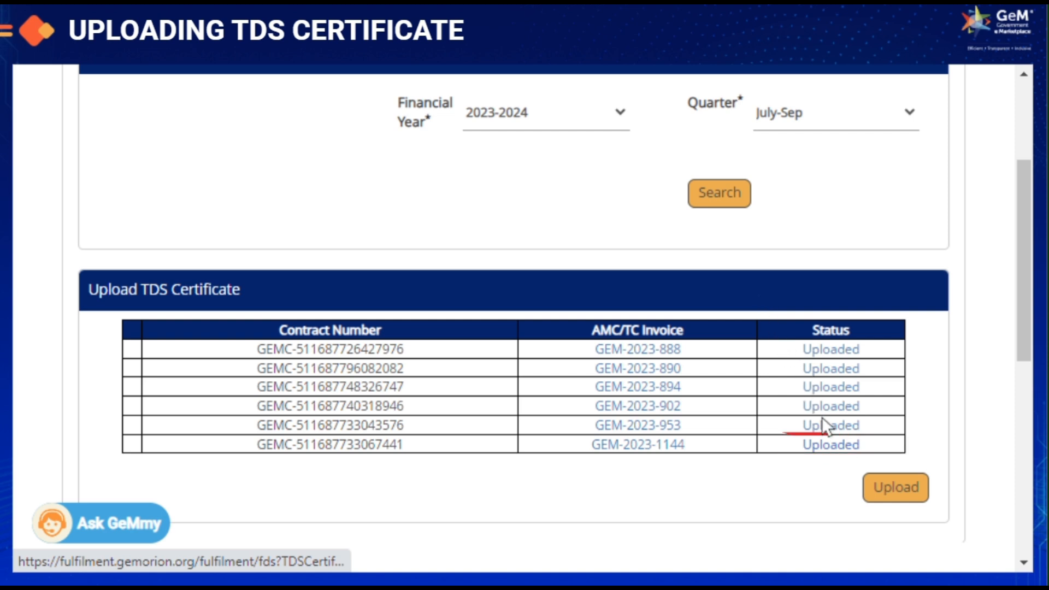
click(835, 444)
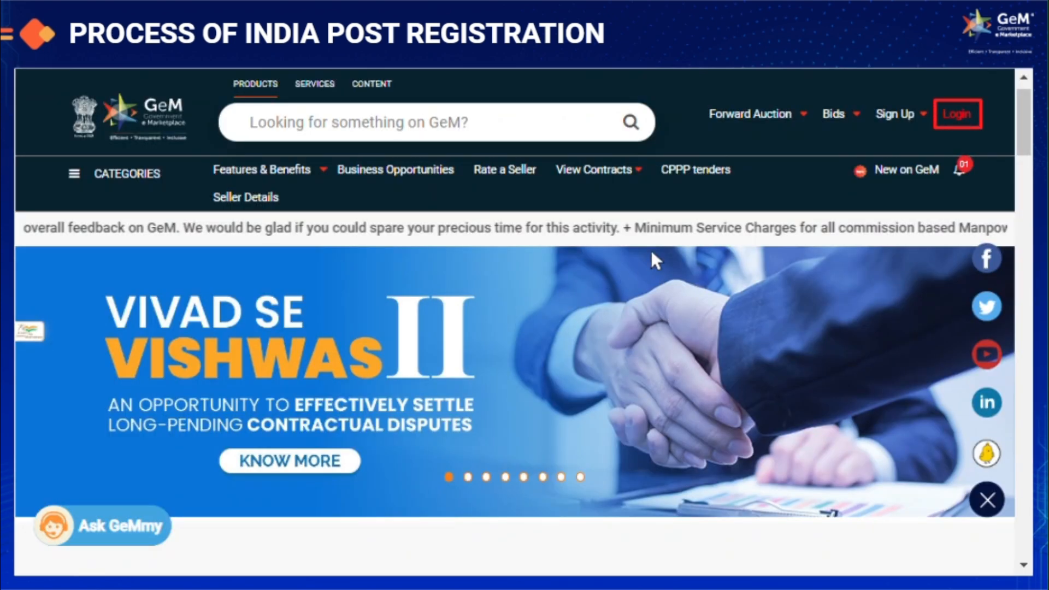
Log in to GeM as seller with the GeM user ID, the captcha code and the account password
click(960, 114)
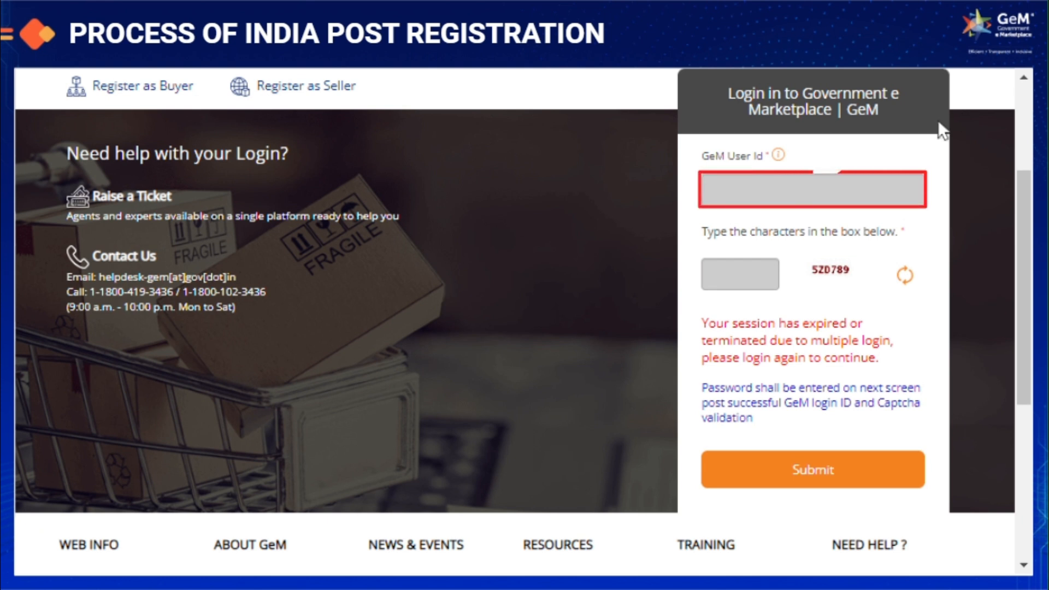
click(708, 189)
text(xxxxxxx)
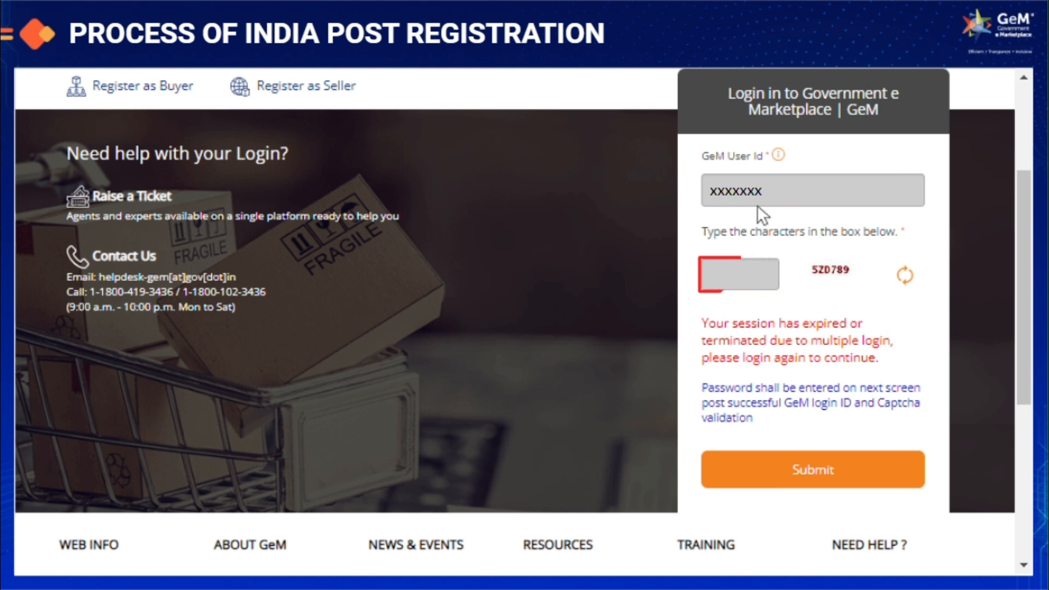
click(708, 273)
text(5ZD789)
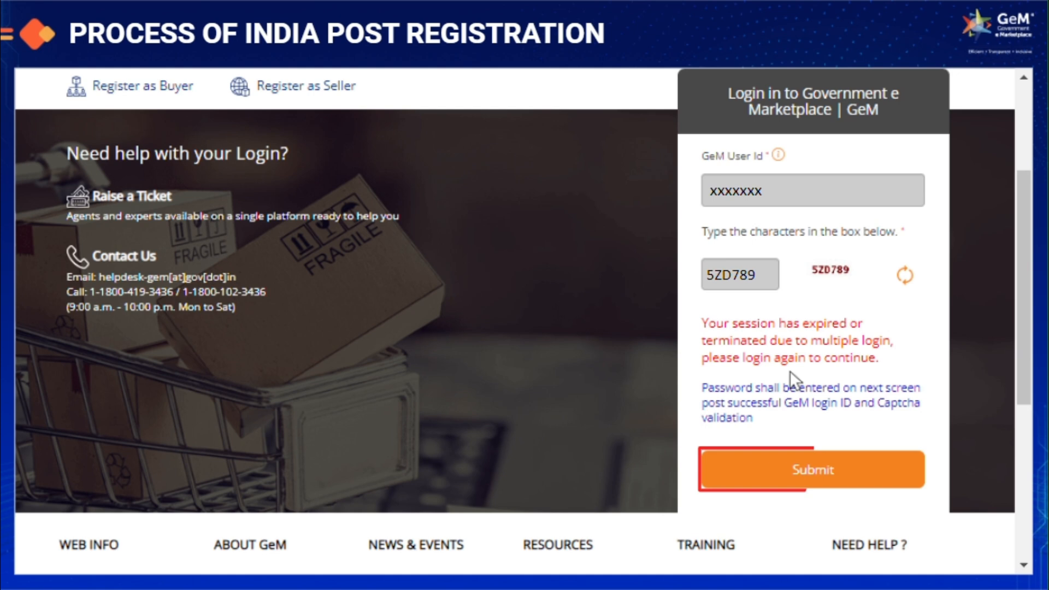
click(817, 469)
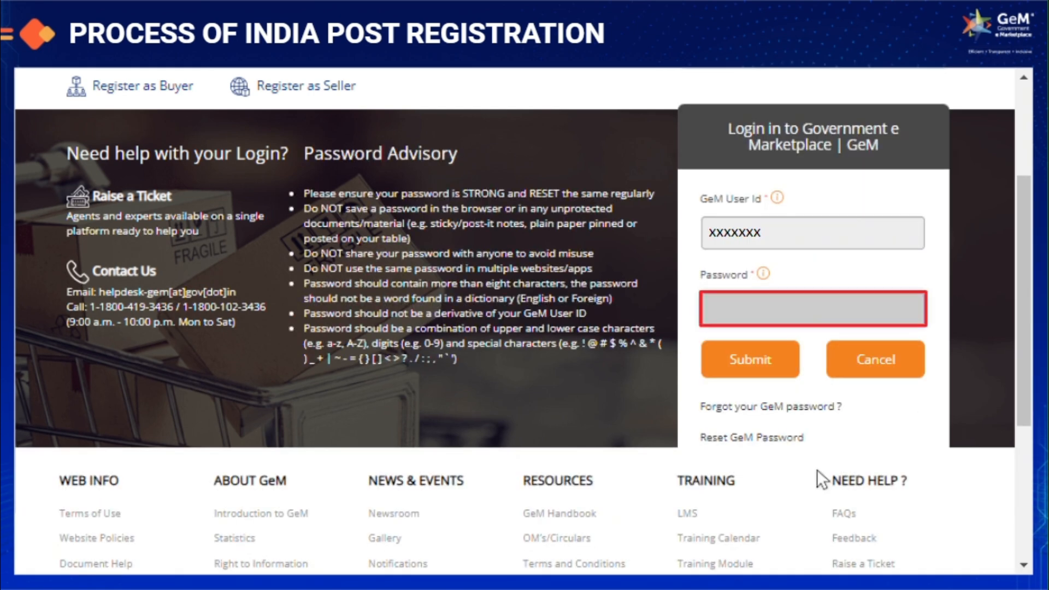
click(709, 308)
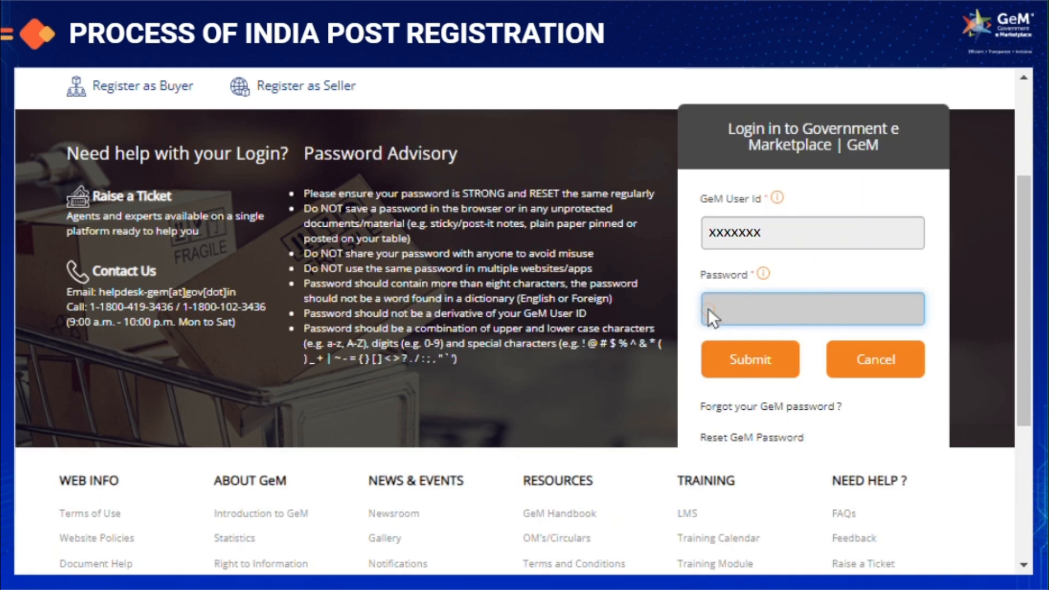
text(********)
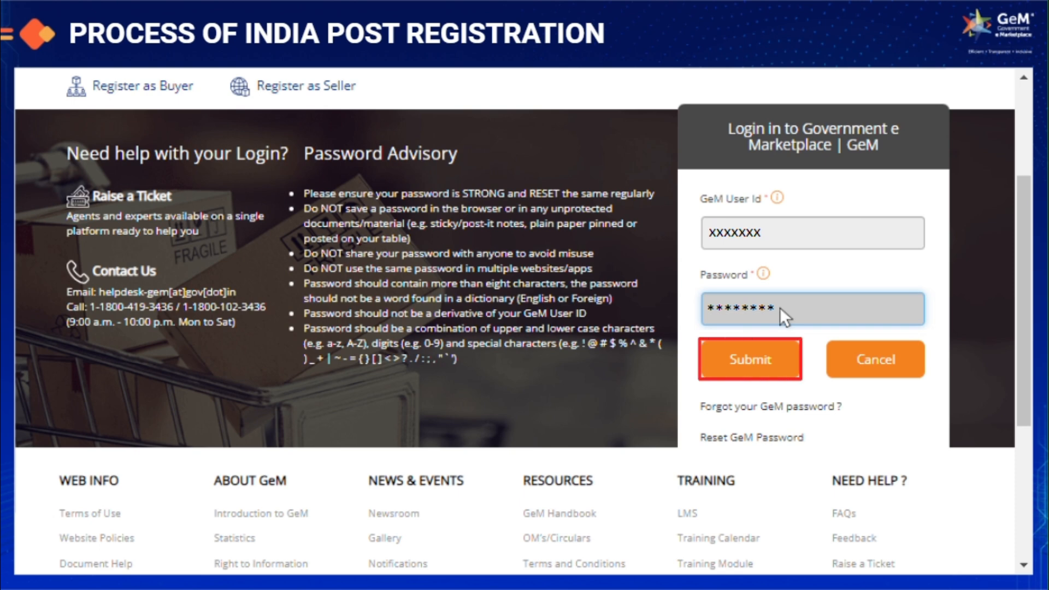
click(752, 358)
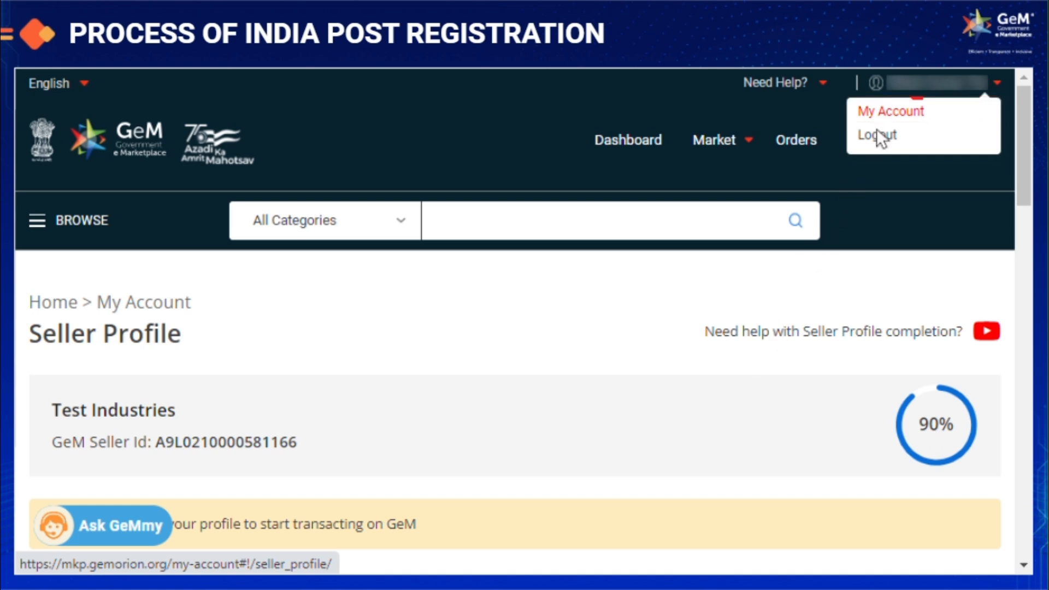
In the seller profile's Logistics section, choose India Post as the Logistics Service Provider and save it
click(887, 111)
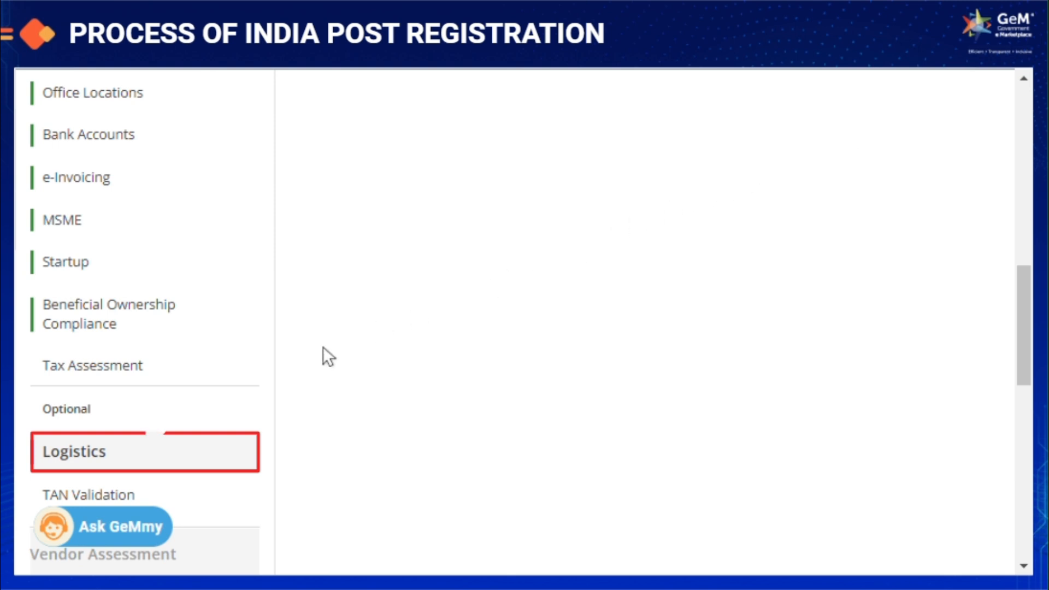
click(73, 451)
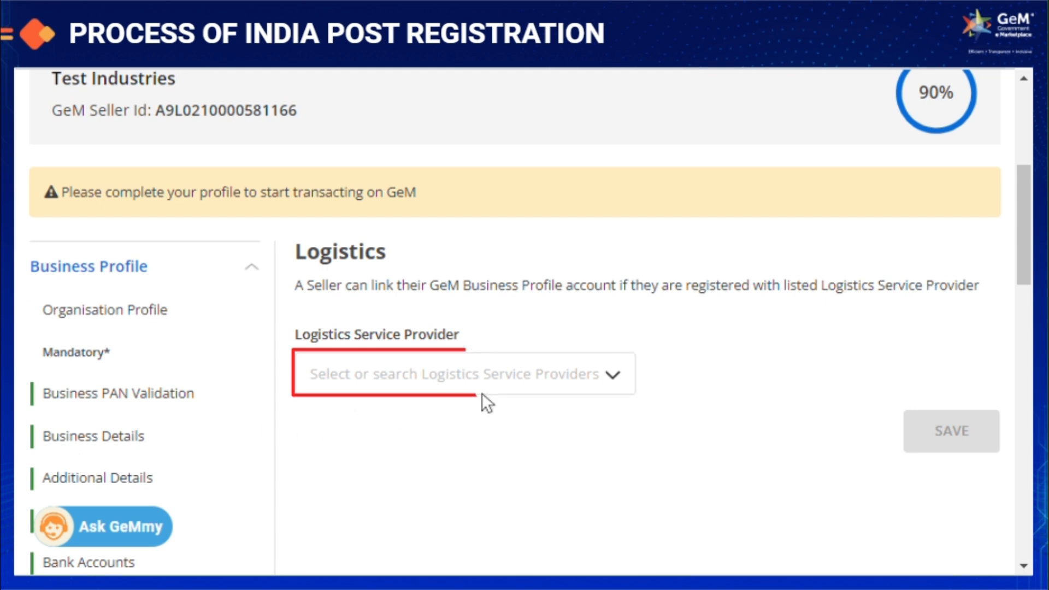
click(612, 374)
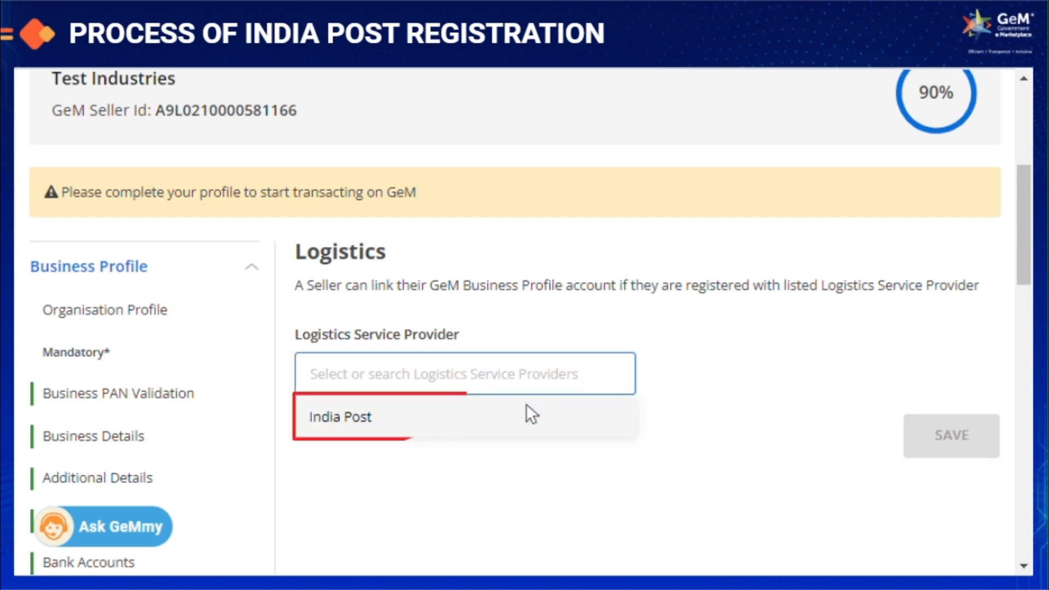
click(487, 418)
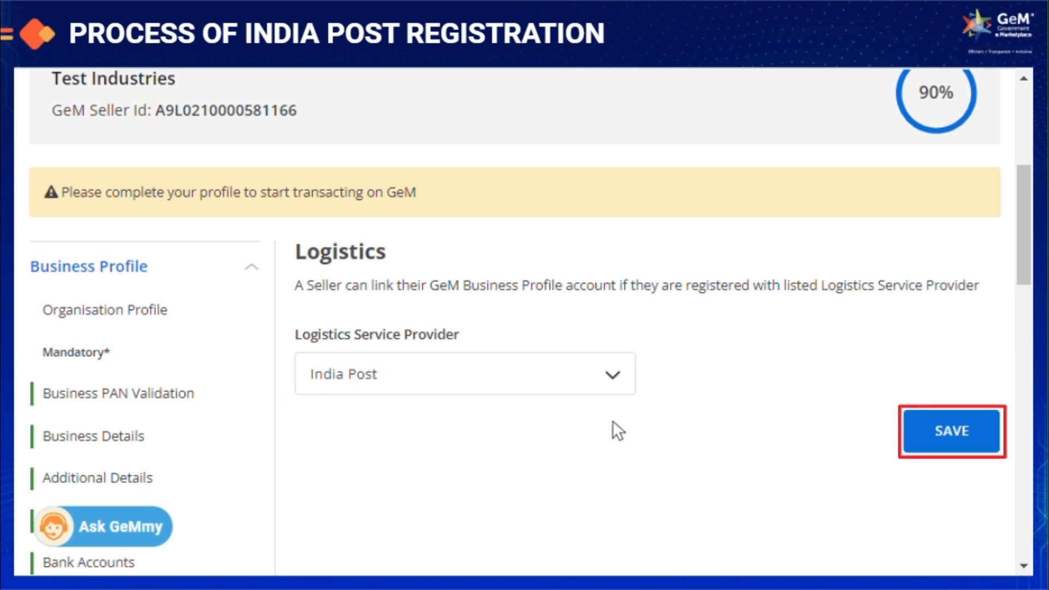
click(951, 430)
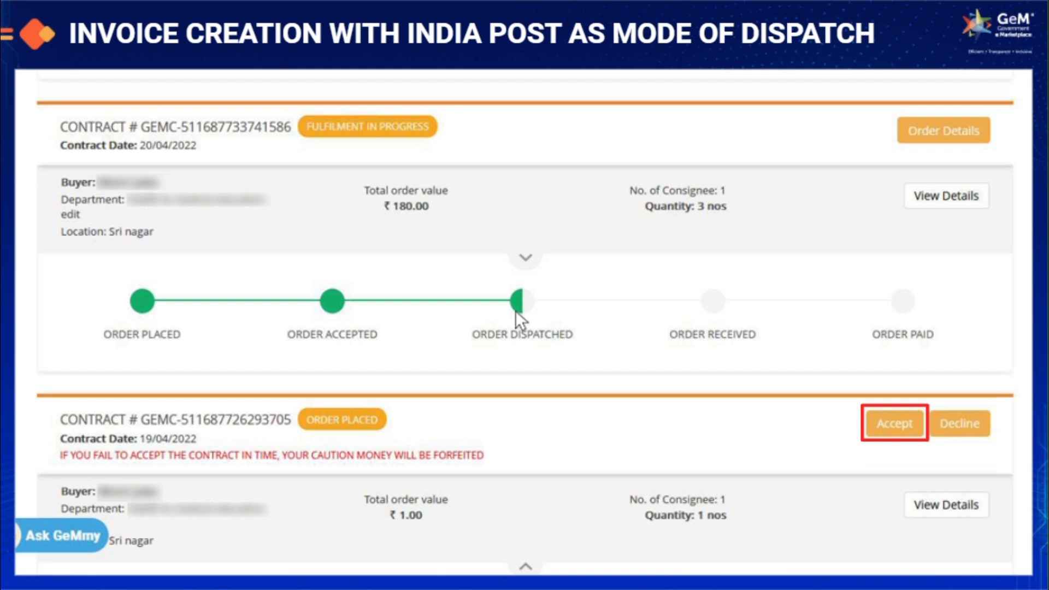
Accept the placed contract dated 19/04/2022 and start the Delhi consignee's invoice for buunu cat BK with India Post as mode of dispatch
click(895, 422)
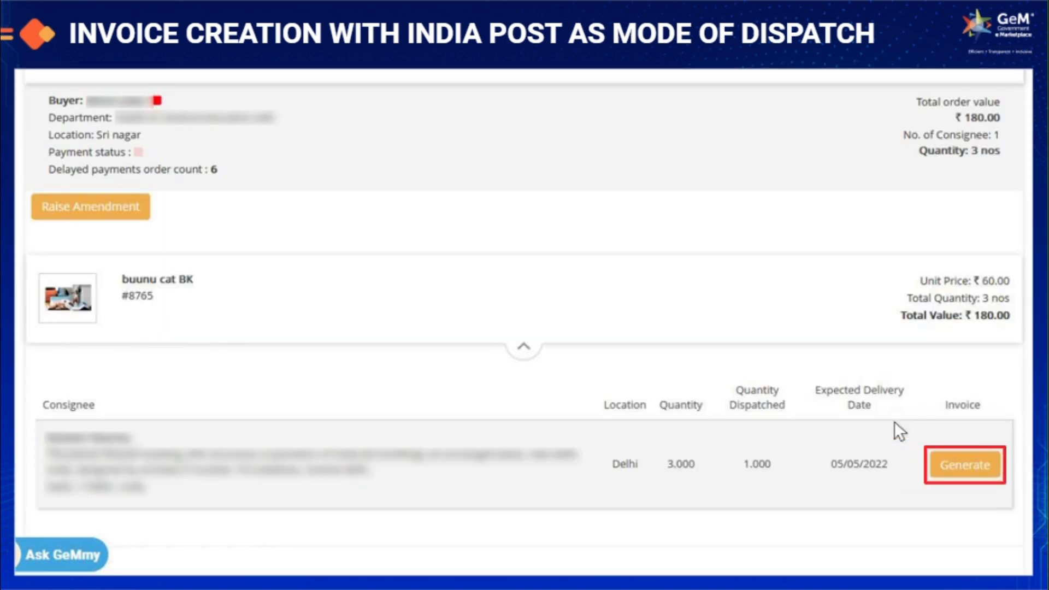
click(966, 464)
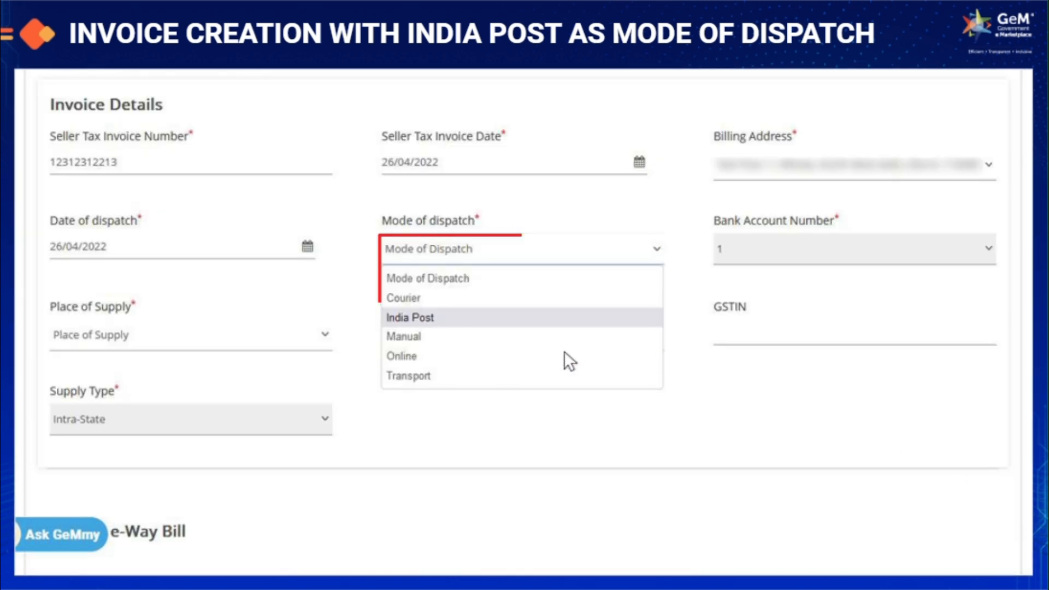
click(434, 317)
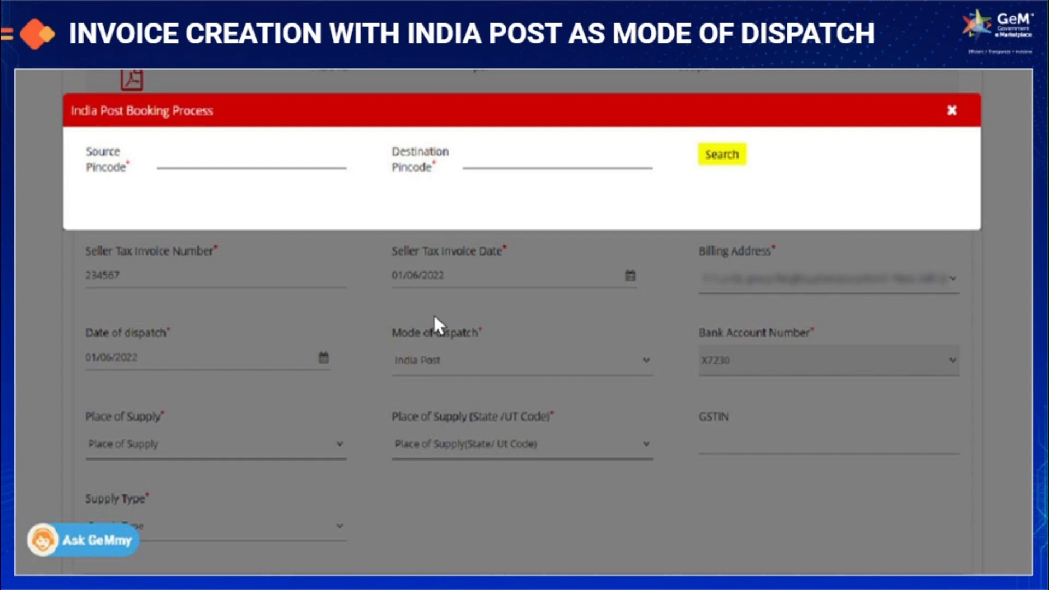